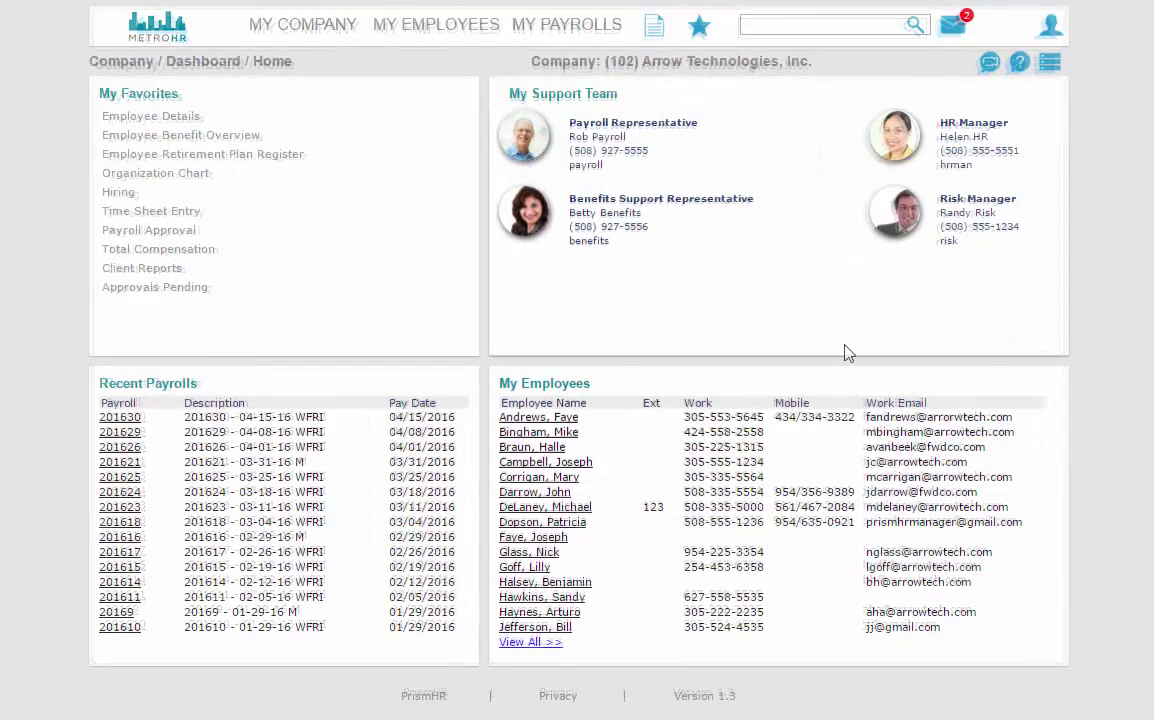
# Bring up the Time Sheet Entry payroll list from My Favorites, showing payrolls 201627 and 201631
pyautogui.click(172, 208)
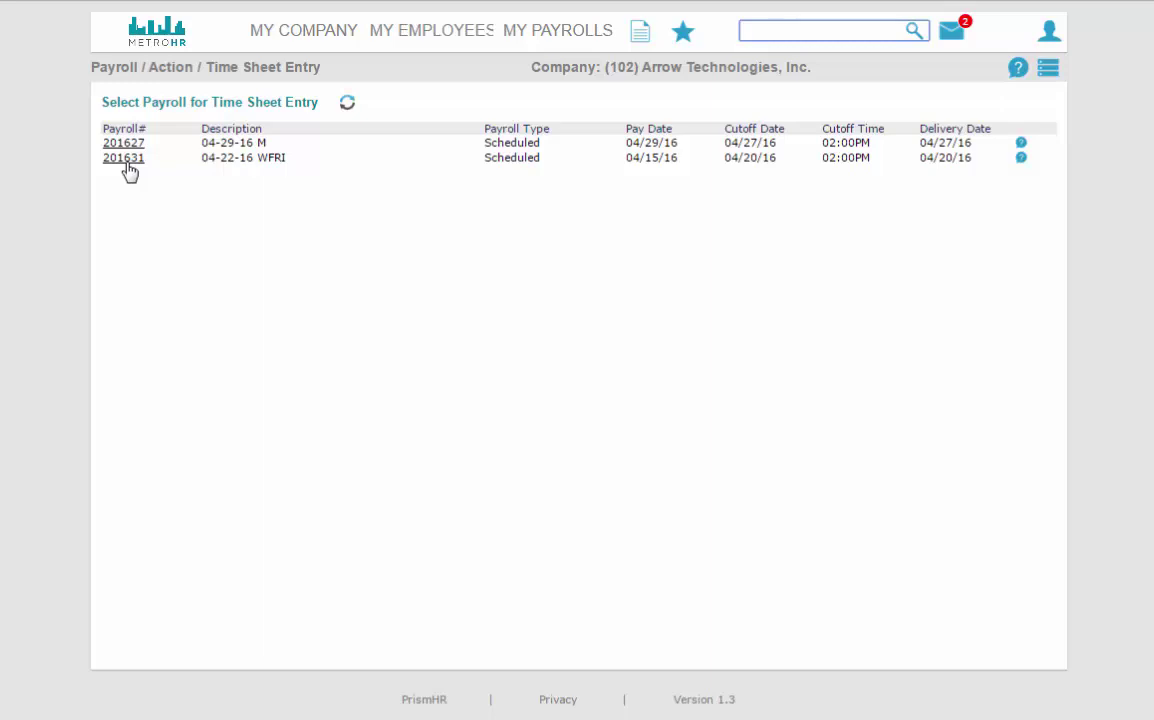
# Open payroll 201631's time sheet and step through its REG, EXP and COMM entries
pyautogui.click(126, 160)
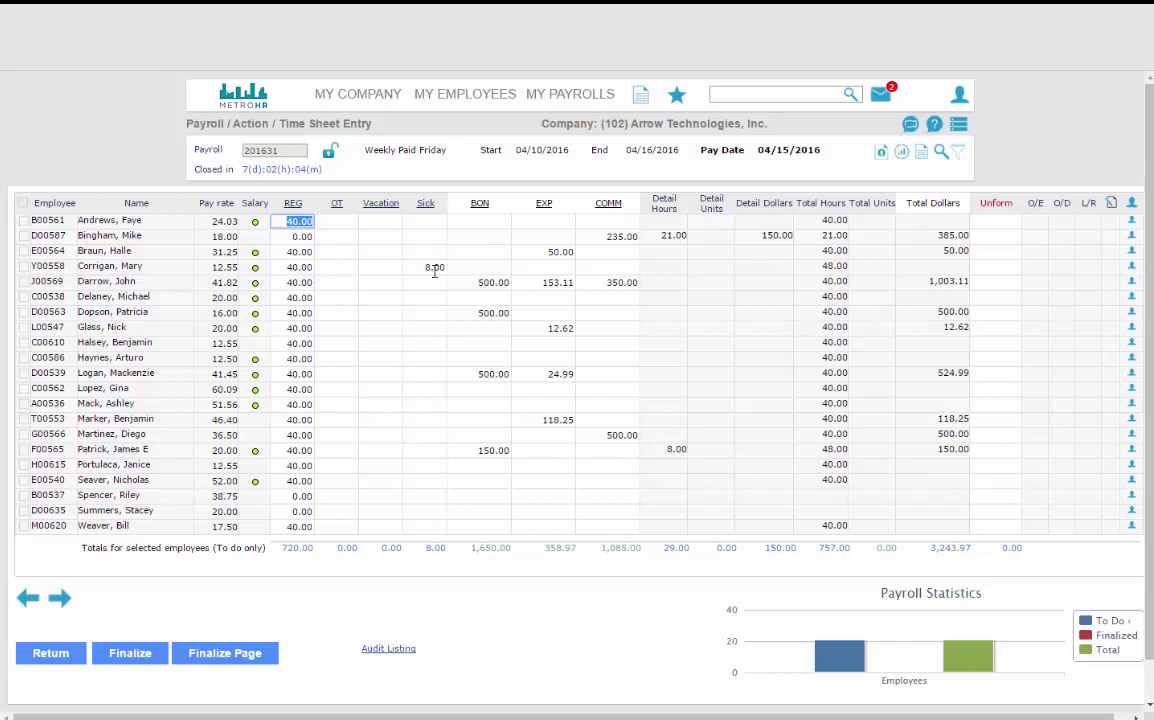
pyautogui.press('Tab')
pyautogui.press('Tab')
pyautogui.press('Tab')
pyautogui.press('Tab')
pyautogui.press('Tab')
pyautogui.press('Down')
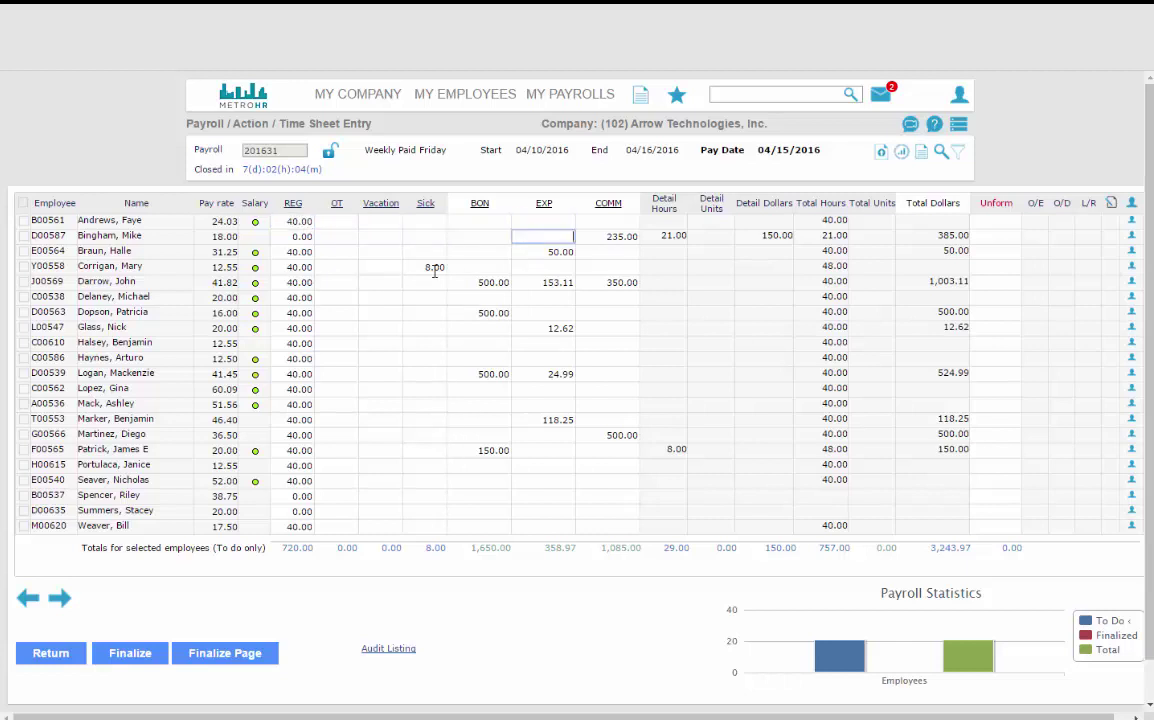
pyautogui.press('Down')
pyautogui.press('Down')
pyautogui.press('Down')
pyautogui.press('Down')
pyautogui.press('Tab')
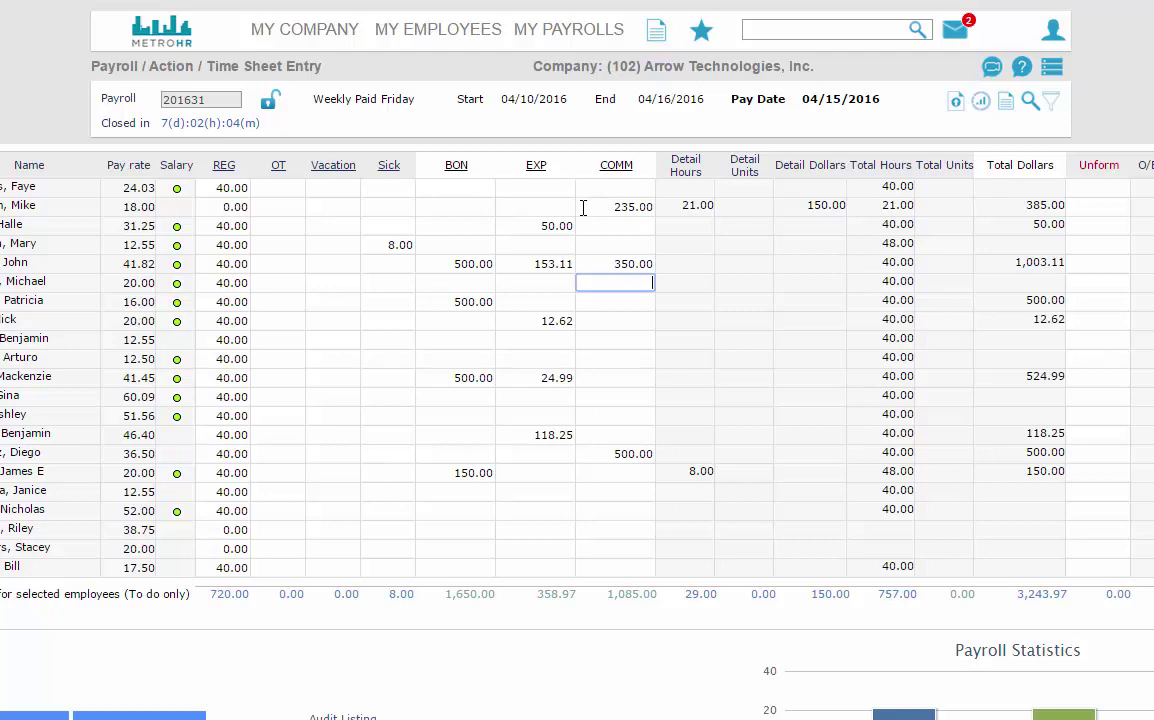
pyautogui.scroll(-1, 583, 207)
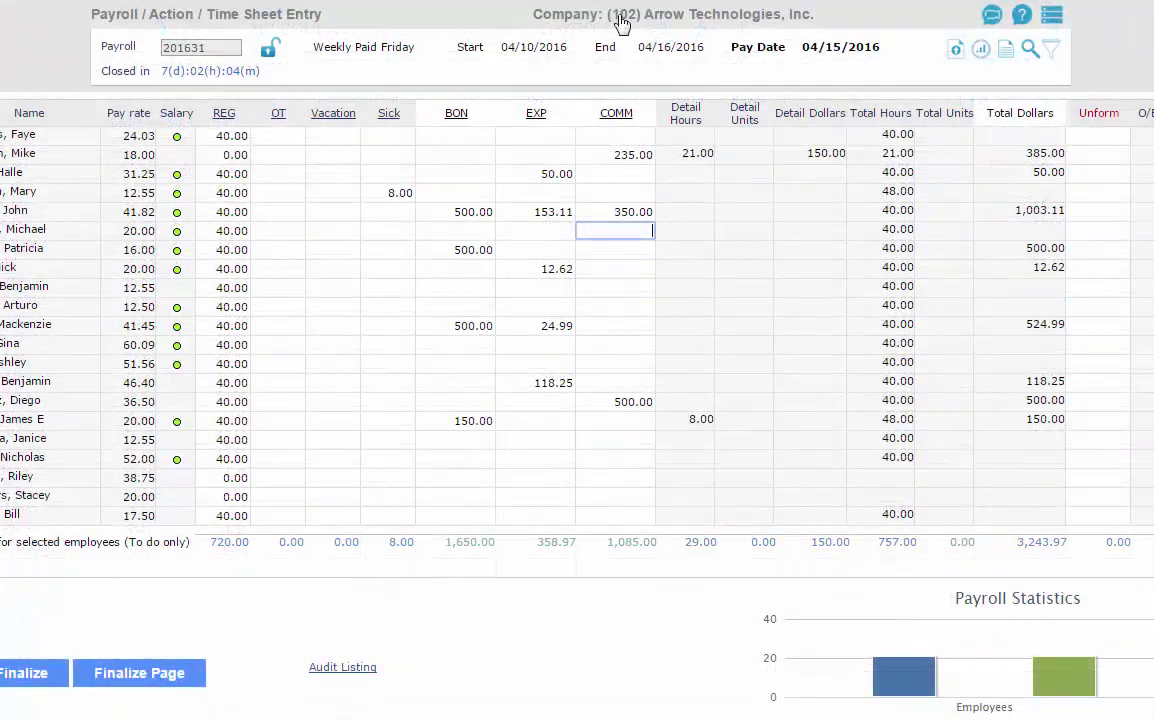
pyautogui.click(956, 47)
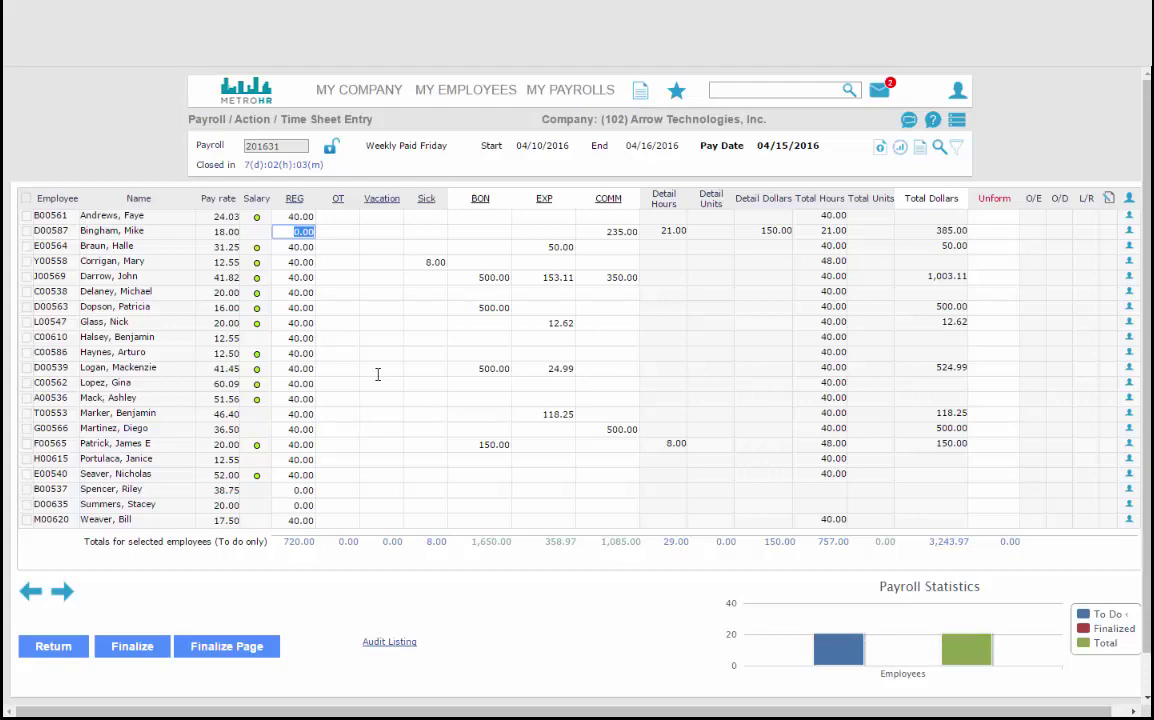
pyautogui.click(544, 413)
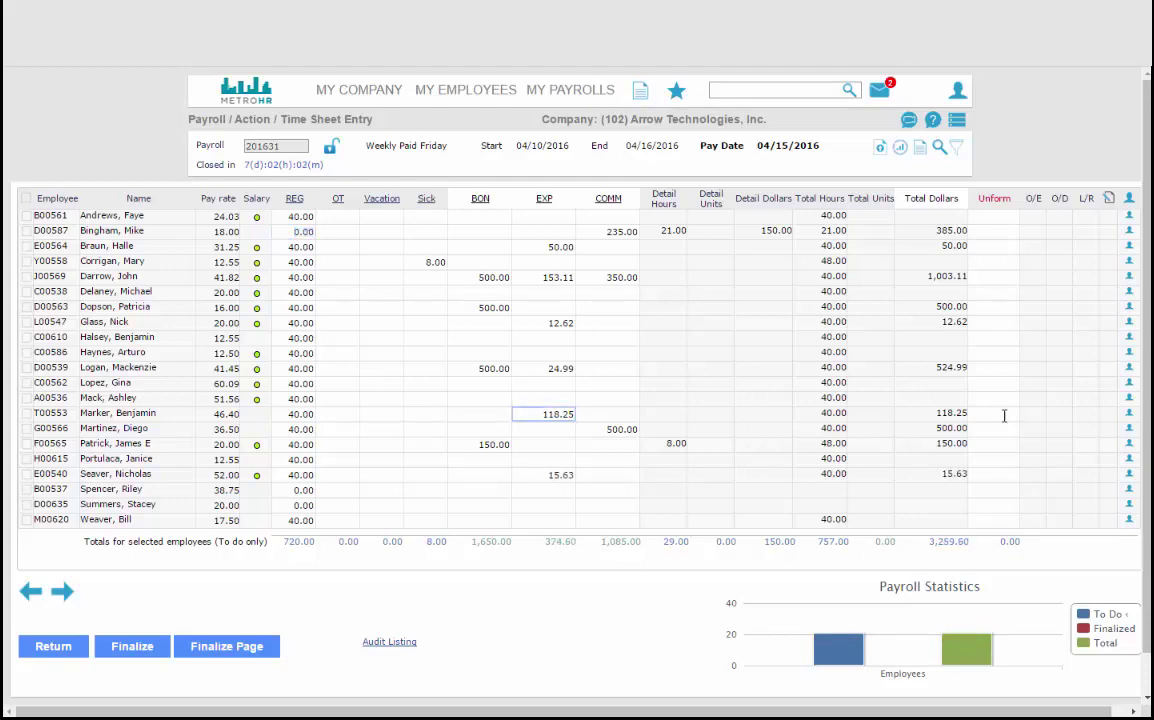
pyautogui.click(1128, 414)
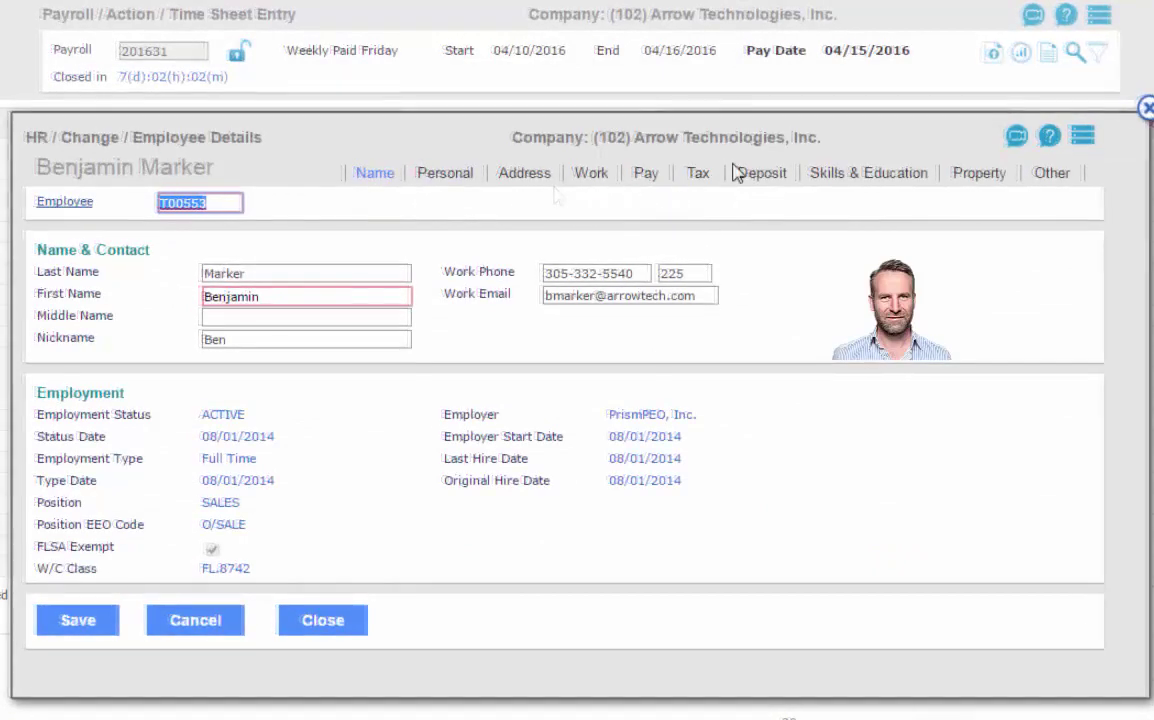
pyautogui.click(760, 173)
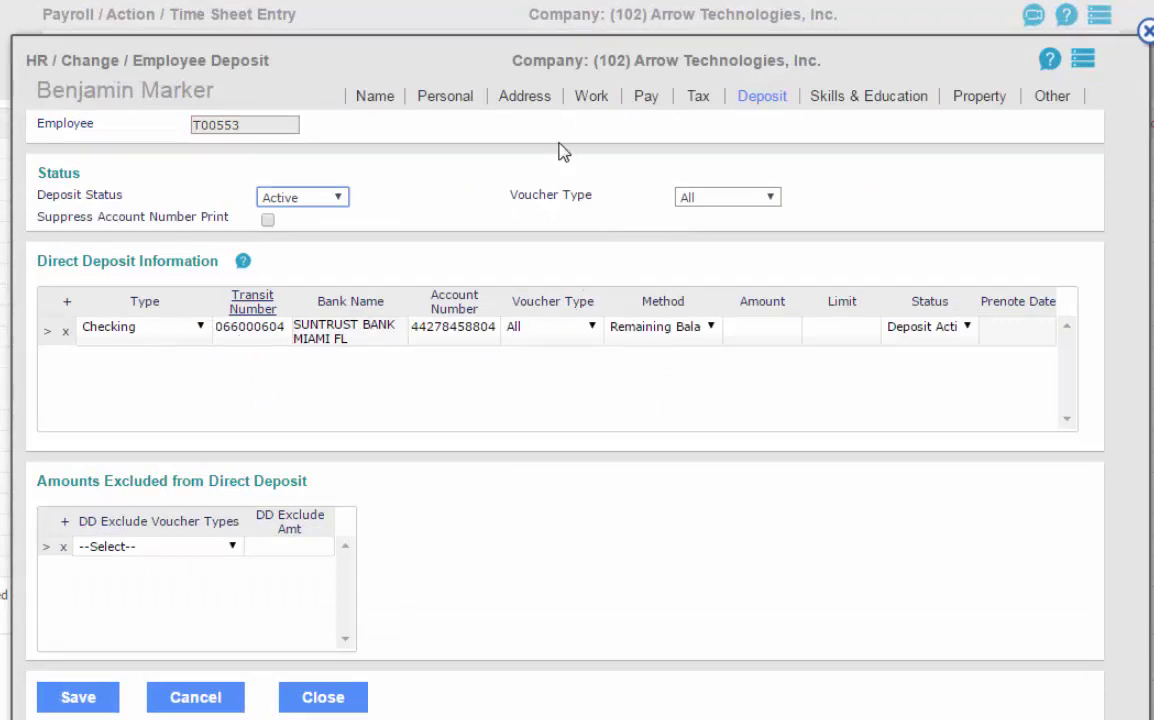
pyautogui.click(534, 106)
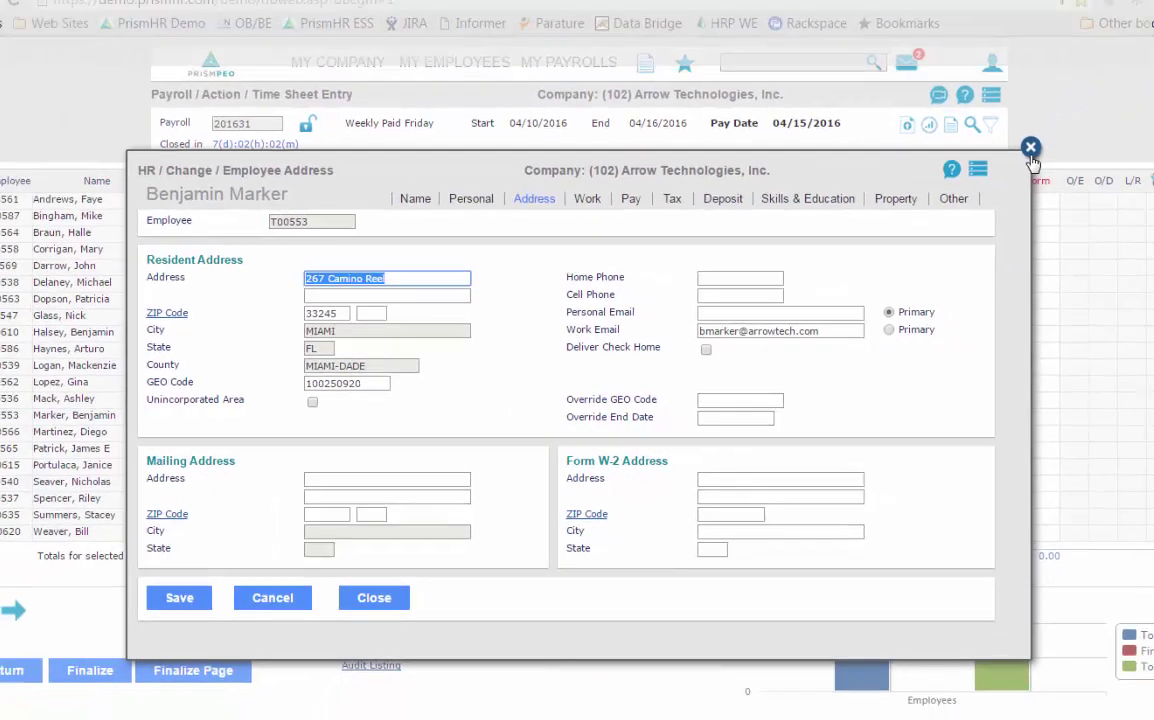
pyautogui.click(1138, 84)
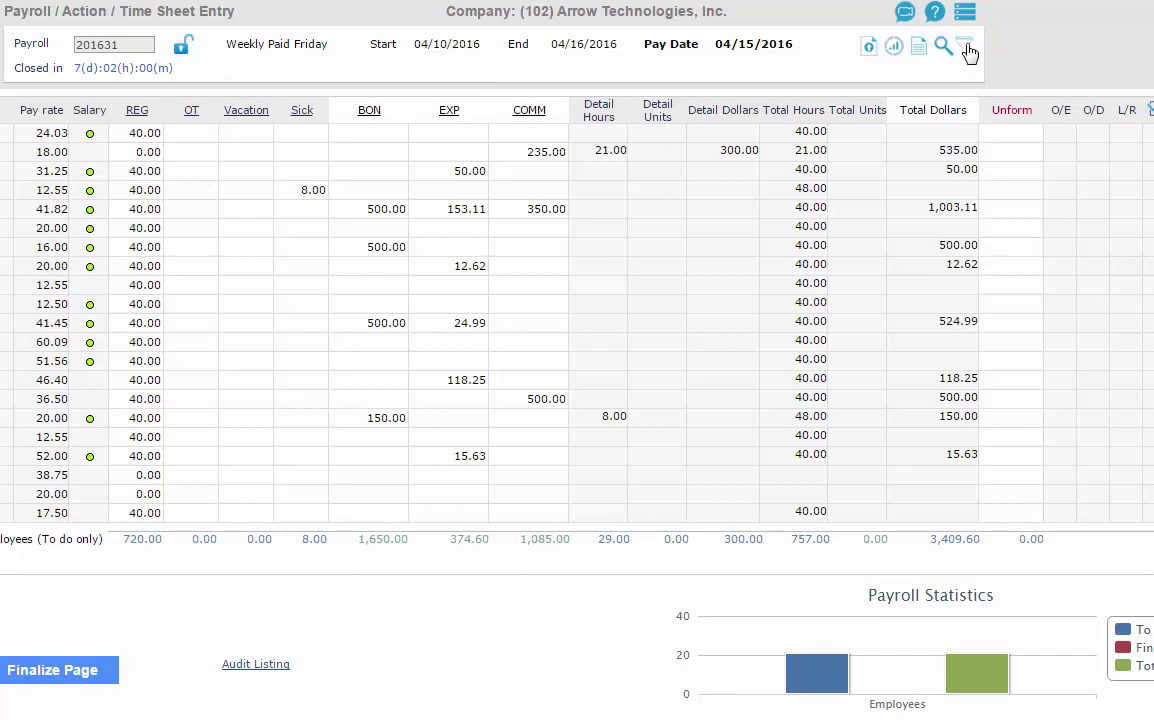
# Filter the time sheet to the Accounting department and finalize its four employees
pyautogui.click(966, 48)
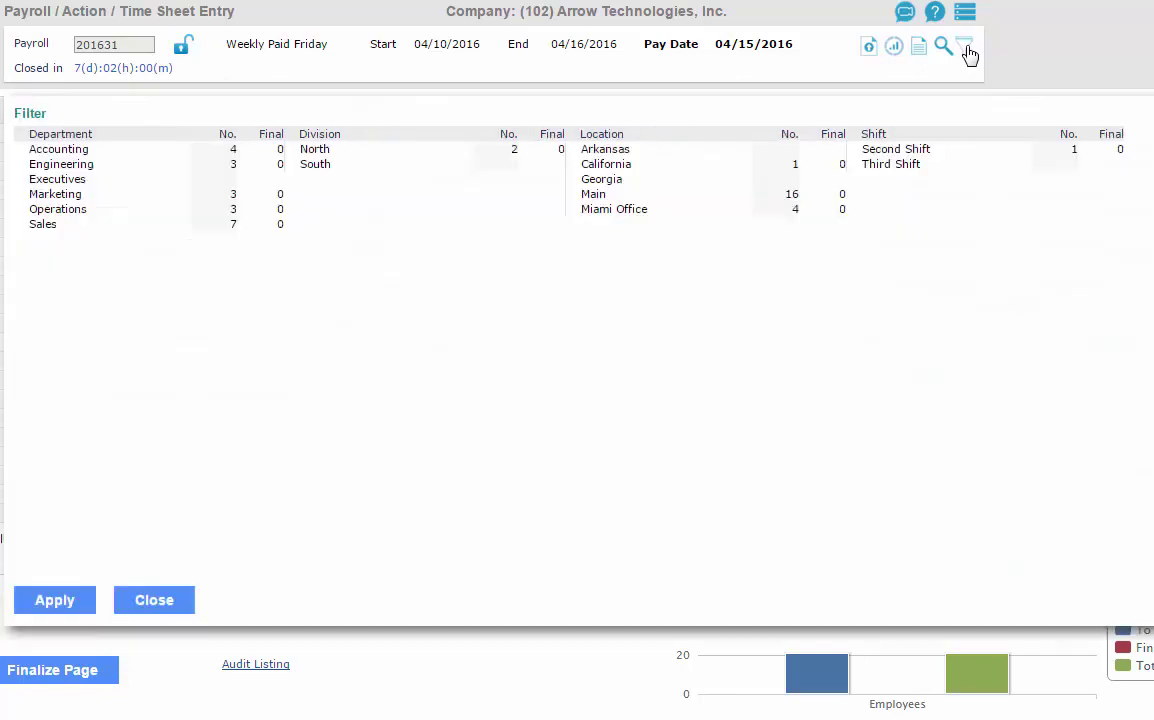
pyautogui.click(59, 151)
pyautogui.click(55, 600)
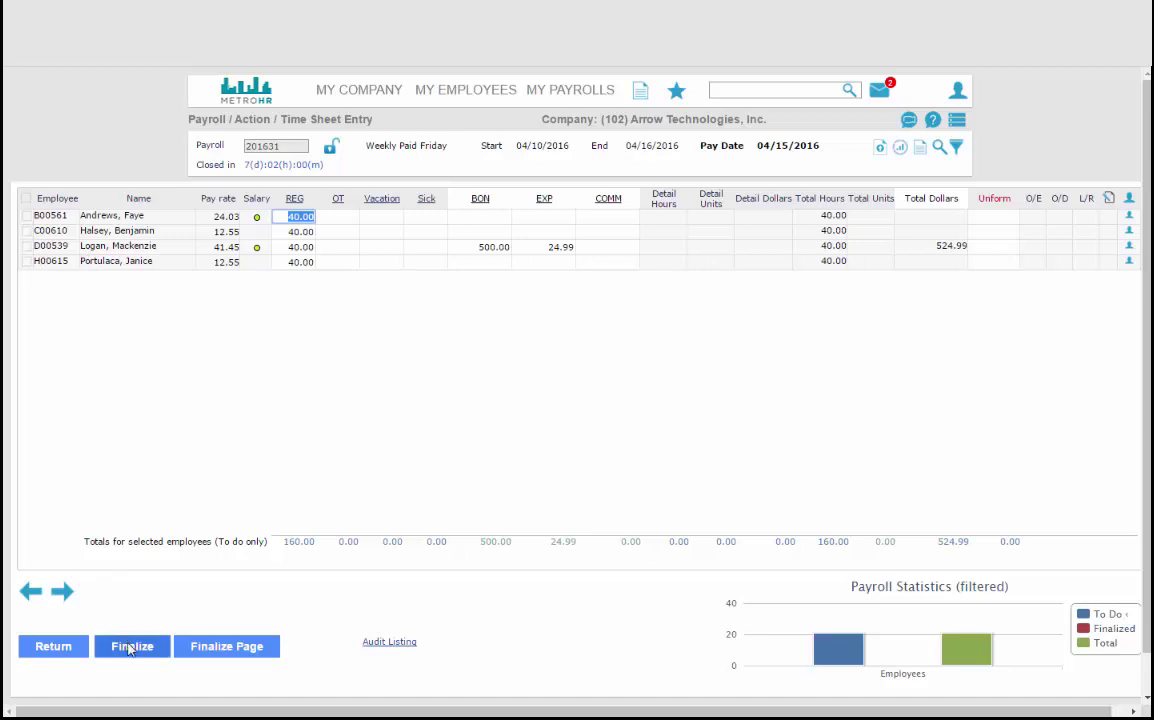
pyautogui.click(120, 646)
# Refilter to Engineering only and finalize its three employees
pyautogui.click(956, 147)
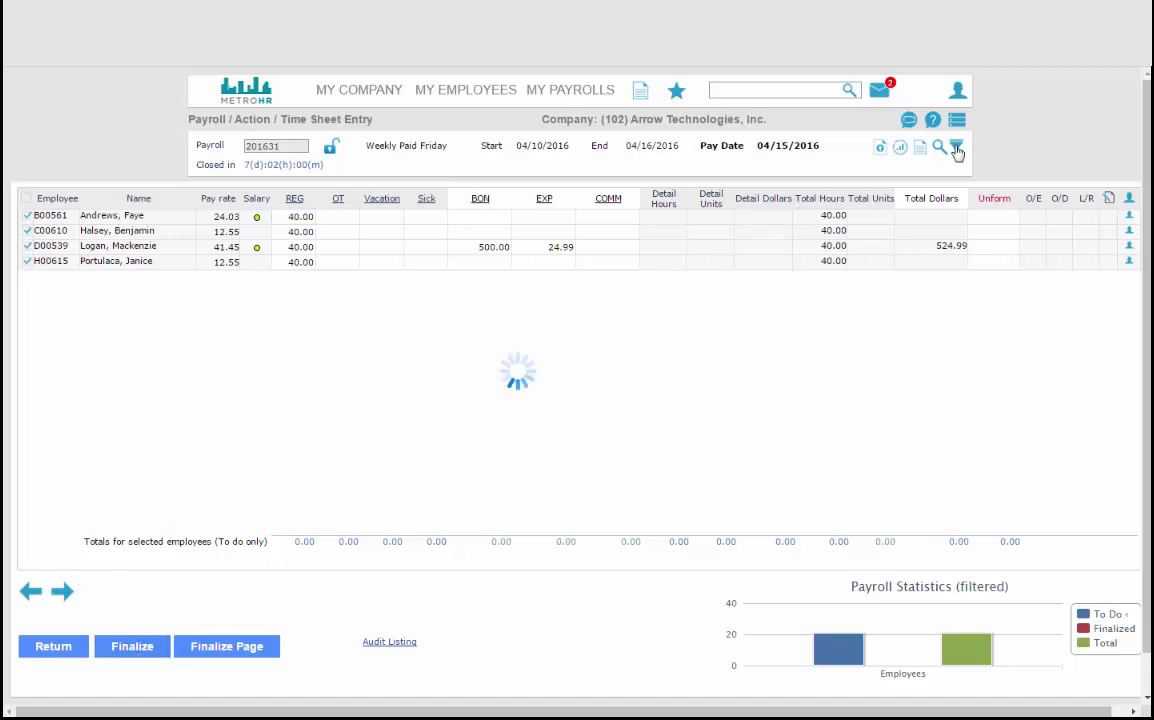
pyautogui.click(237, 243)
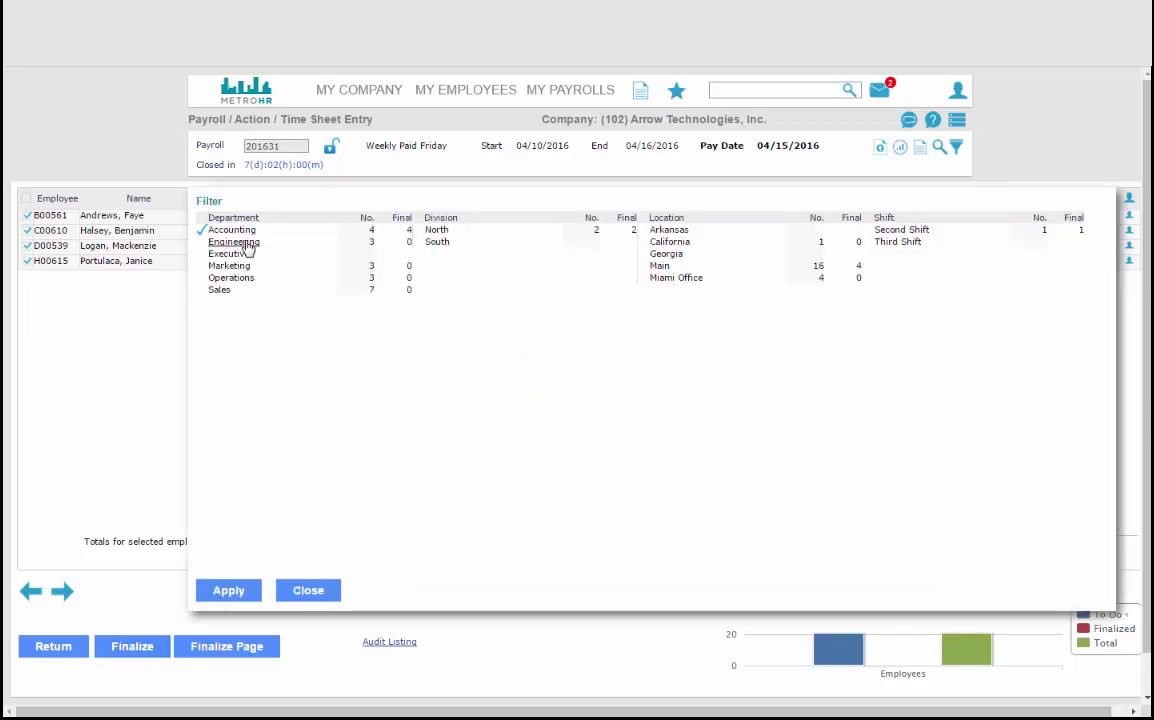
pyautogui.click(232, 231)
pyautogui.click(229, 590)
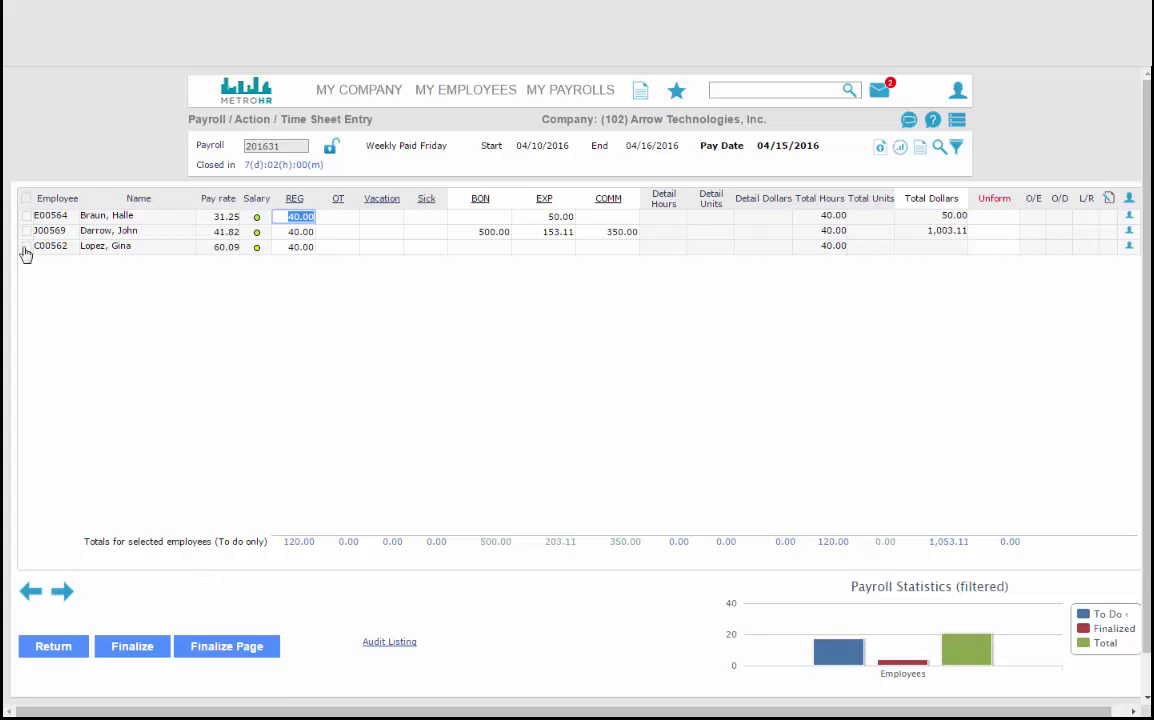
pyautogui.click(147, 646)
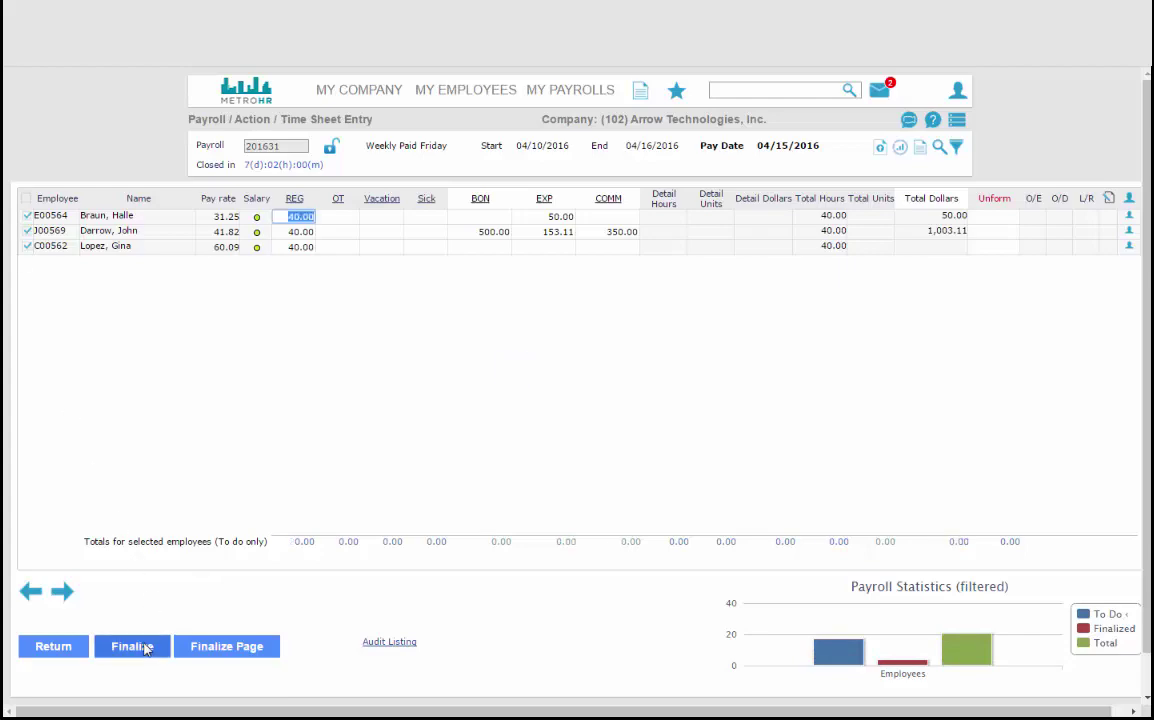
# View the hours-paid chart for payroll 201631, then close it
pyautogui.click(900, 151)
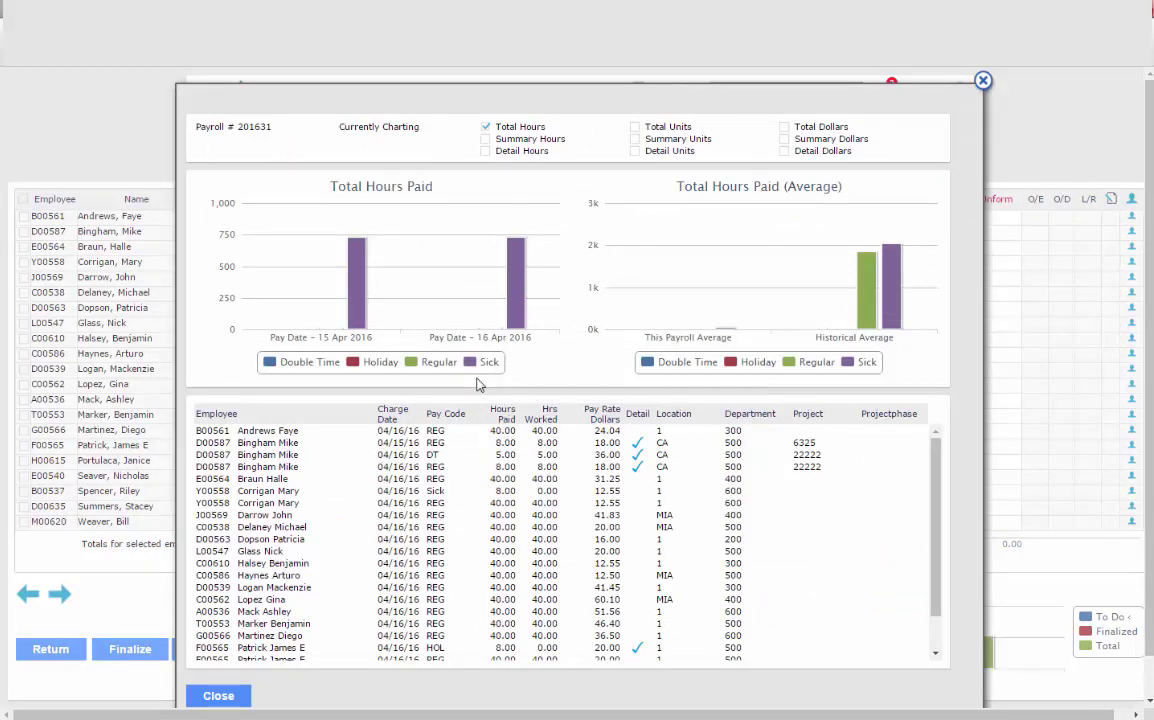
pyautogui.click(786, 128)
pyautogui.click(218, 695)
# Run the time sheet report sorted first by Location, then close it
pyautogui.click(918, 147)
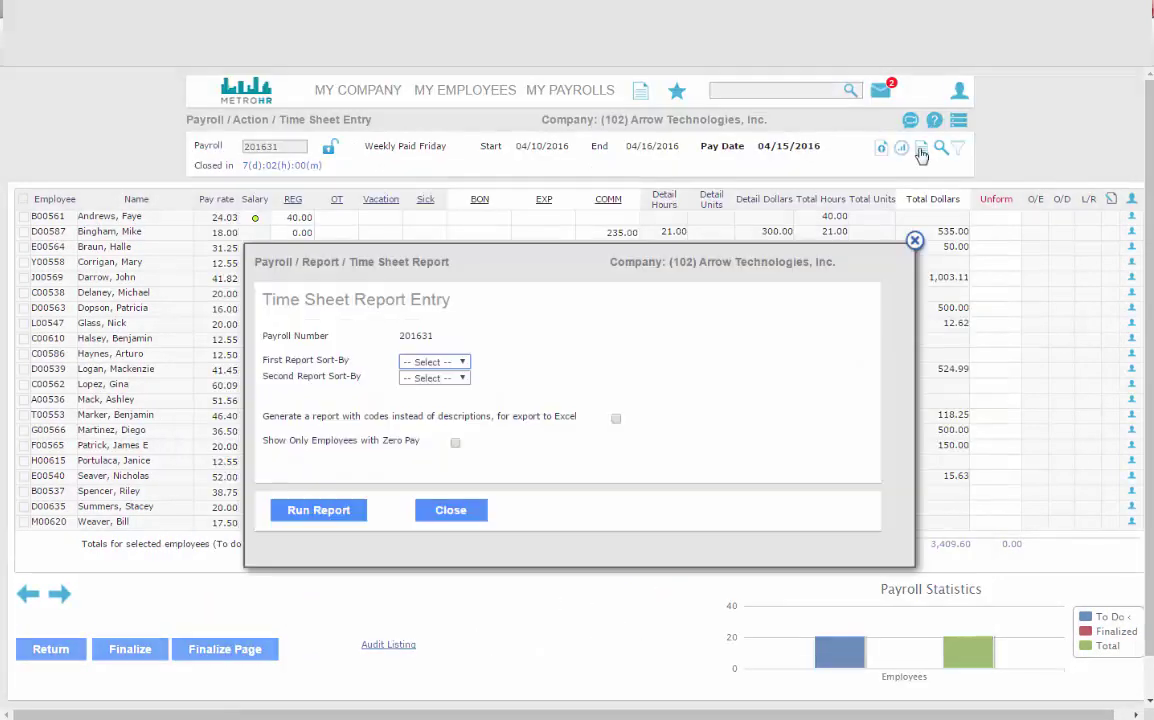
pyautogui.click(460, 361)
pyautogui.click(440, 412)
pyautogui.click(331, 520)
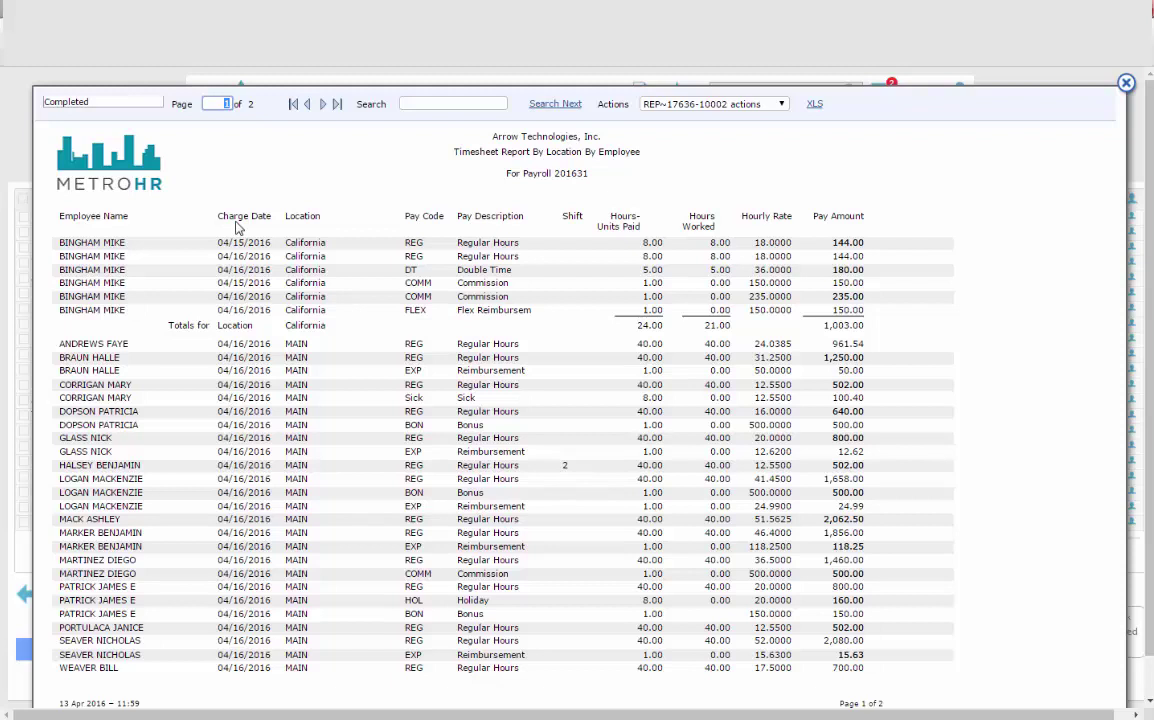
pyautogui.click(711, 104)
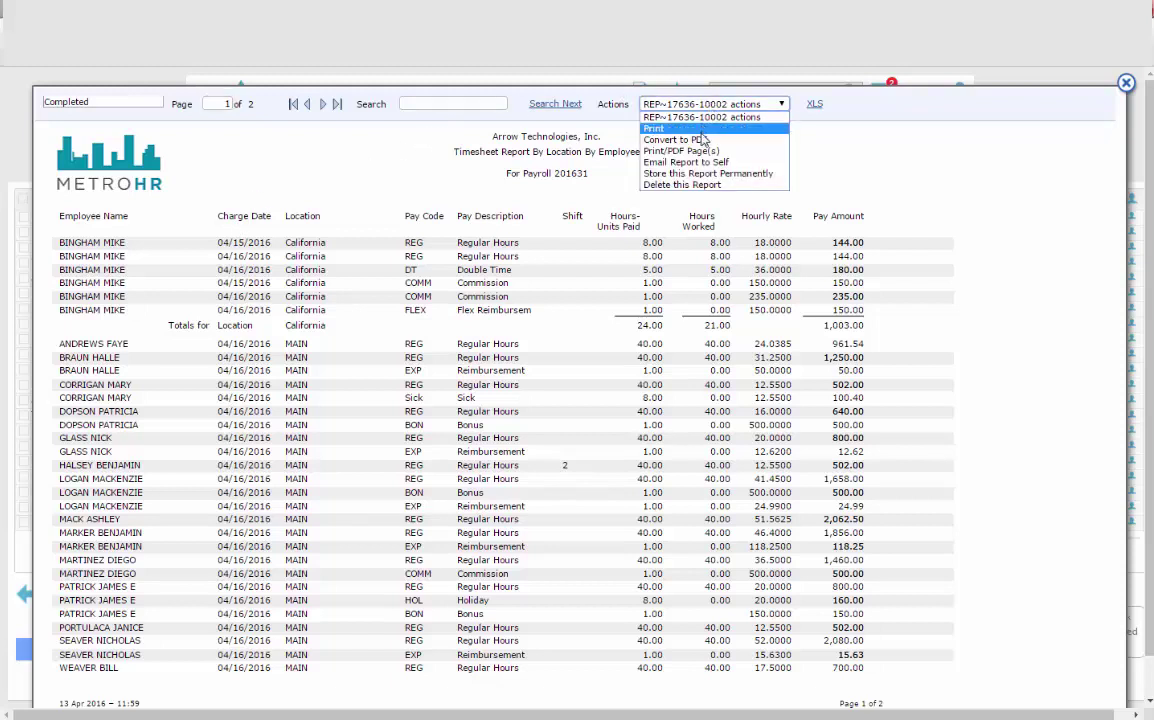
pyautogui.click(815, 104)
pyautogui.click(1126, 82)
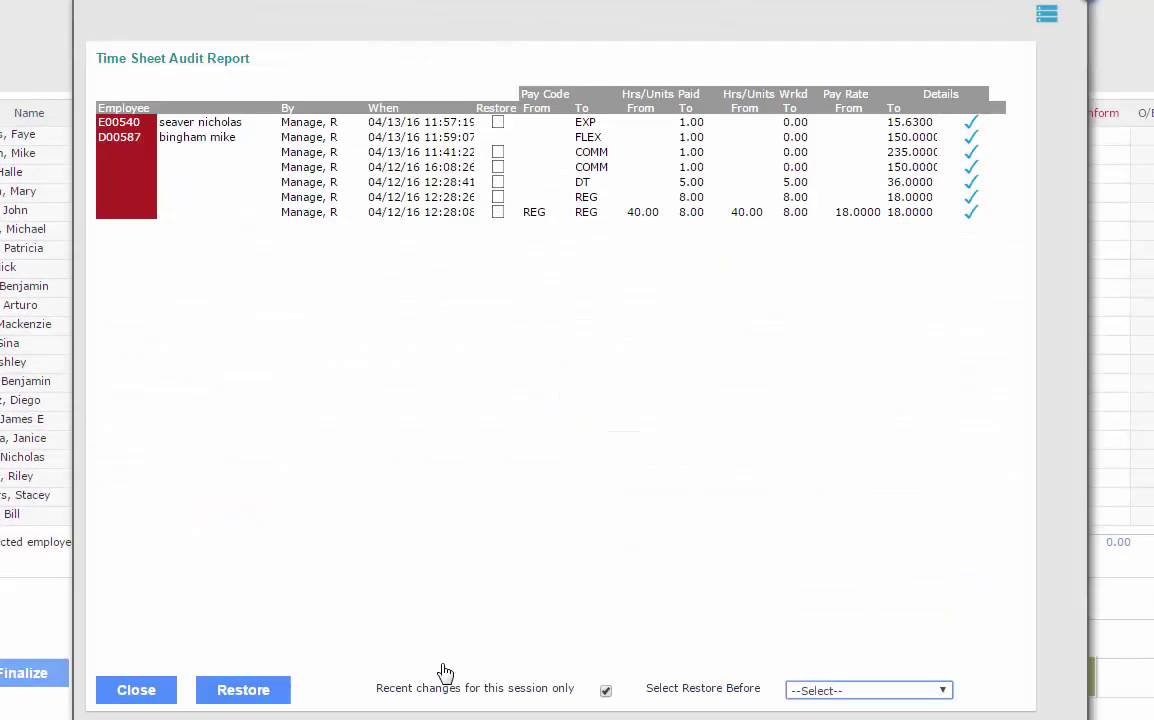
# Show all audit changes and restore the marked entries, returning Bingham's regular hours to 40.00
pyautogui.click(605, 690)
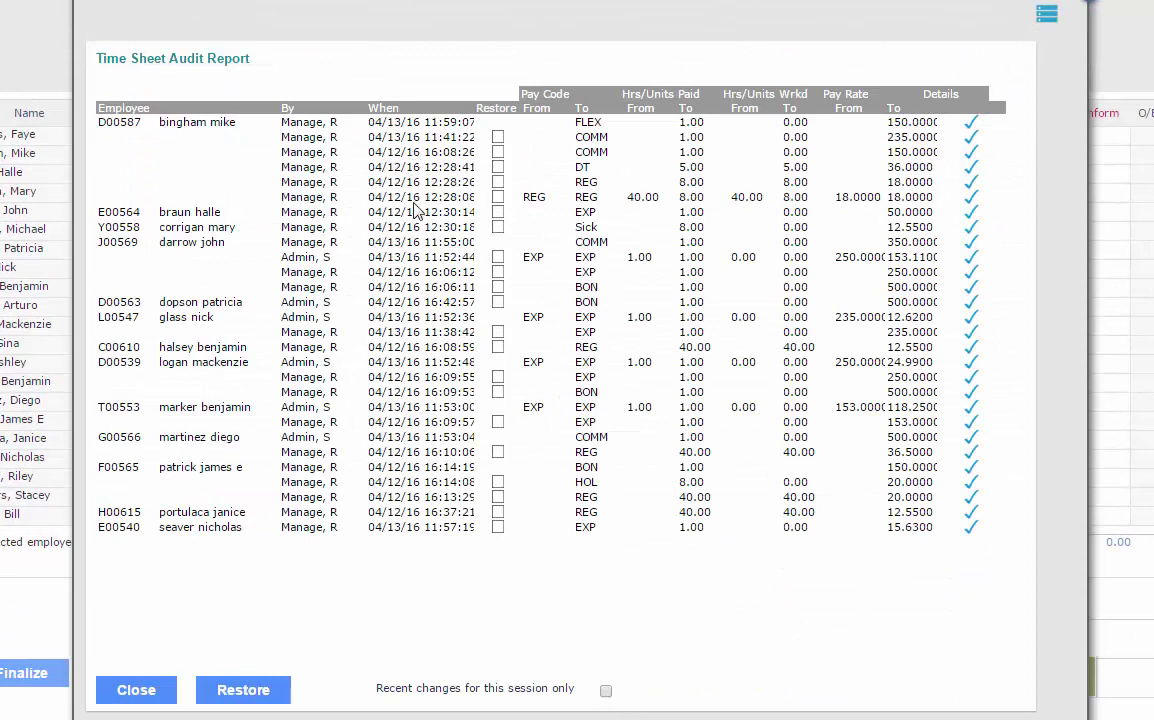
pyautogui.click(497, 197)
pyautogui.click(243, 690)
pyautogui.click(554, 313)
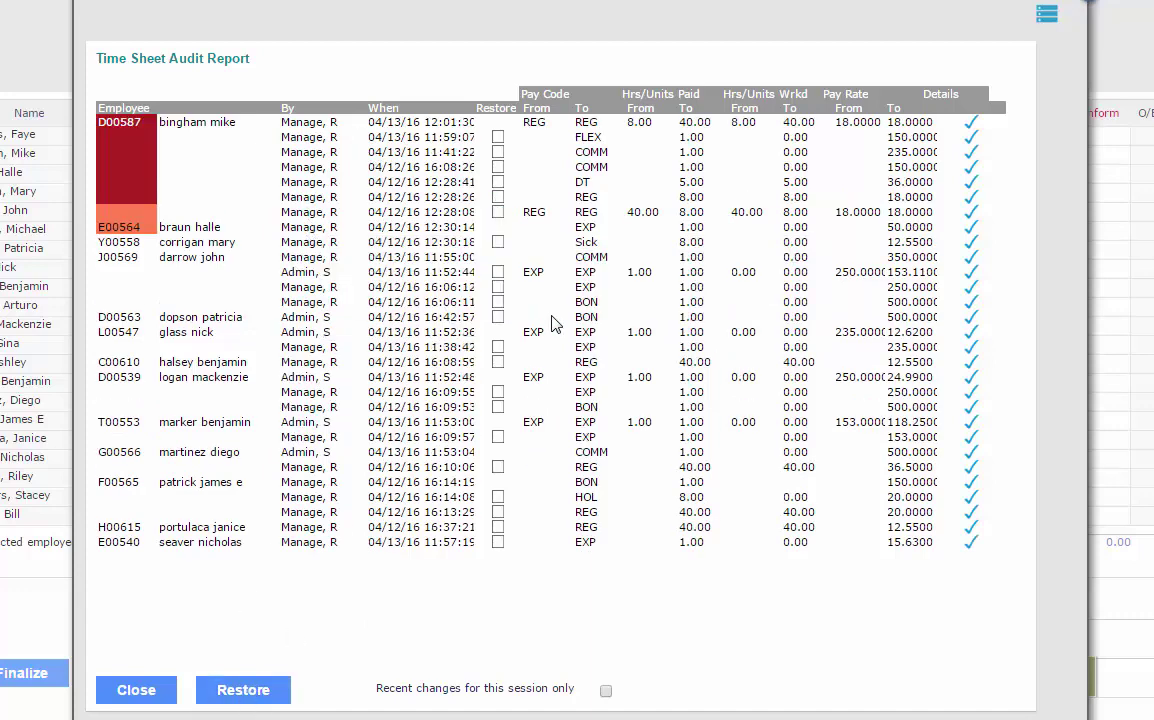
# Close the audit report, review invoice 201631, and inspect its Client Accounting G/L breakdown
pyautogui.click(147, 690)
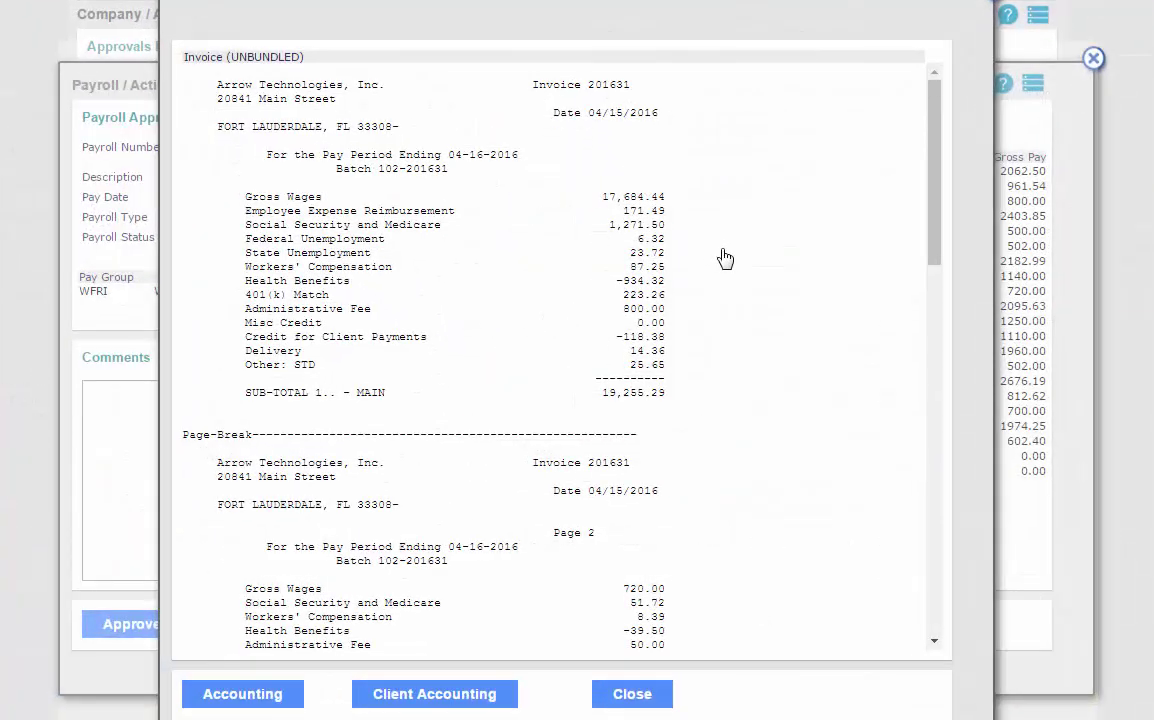
pyautogui.scroll(-1, 743, 276)
pyautogui.scroll(-1, 744, 276)
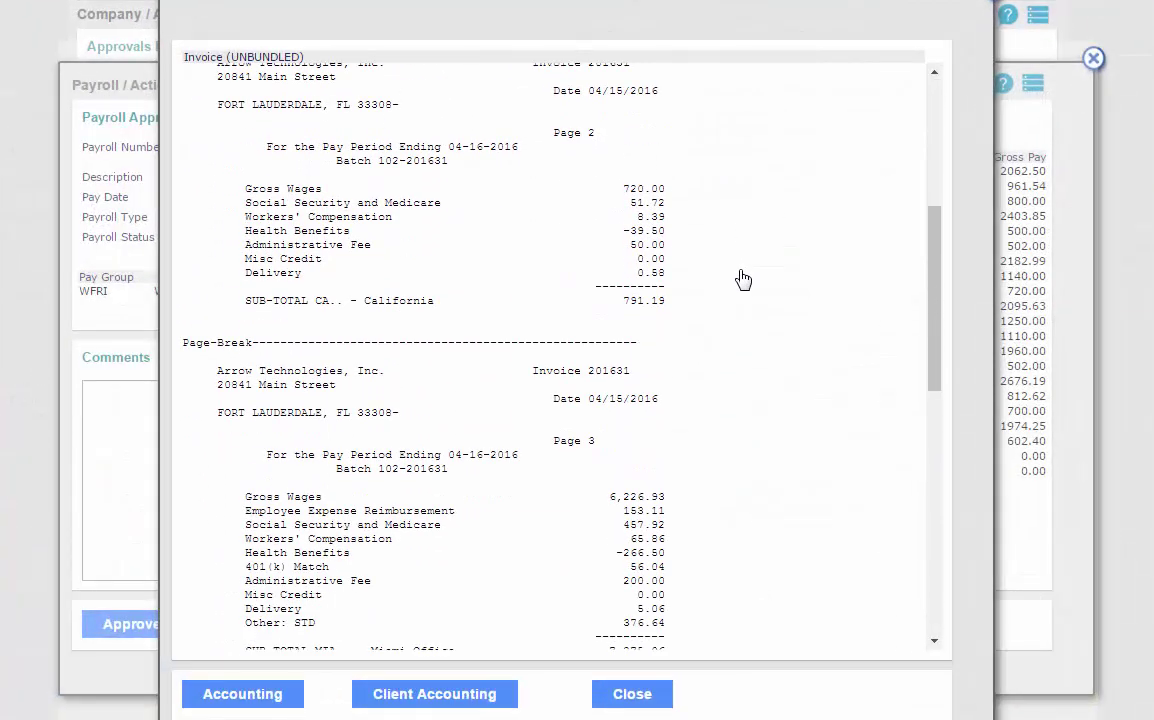
pyautogui.scroll(-1, 740, 278)
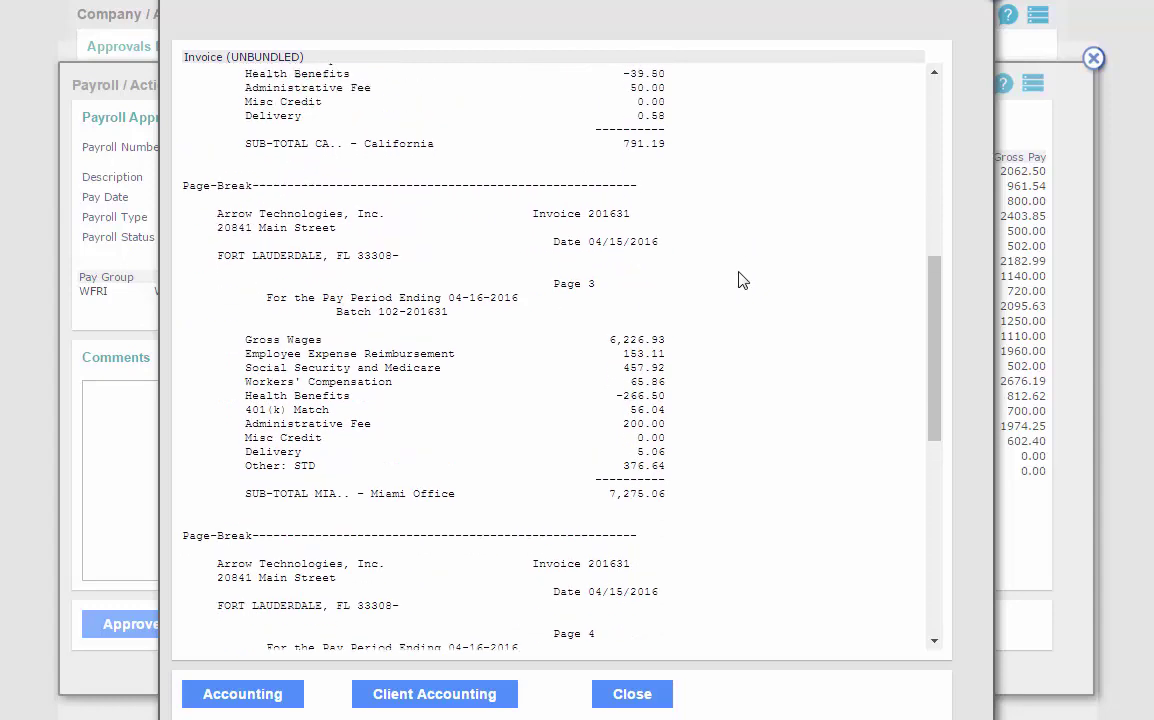
pyautogui.scroll(5, 700, 320)
pyautogui.click(470, 694)
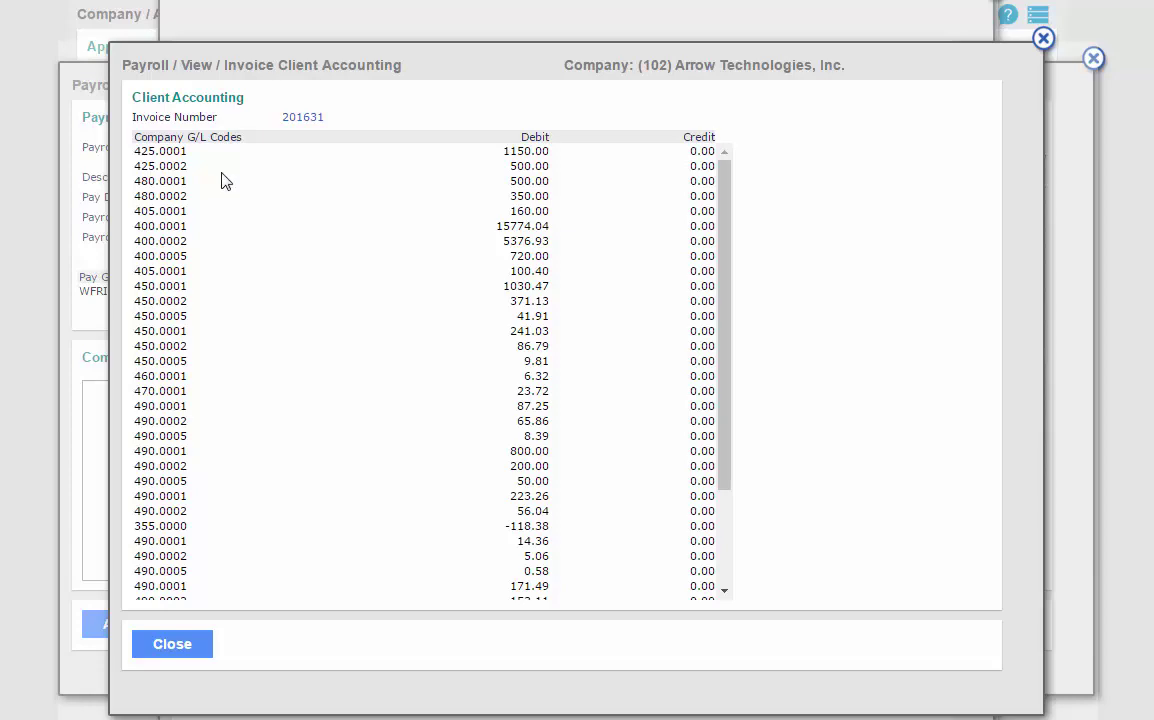
pyautogui.scroll(-2, 330, 200)
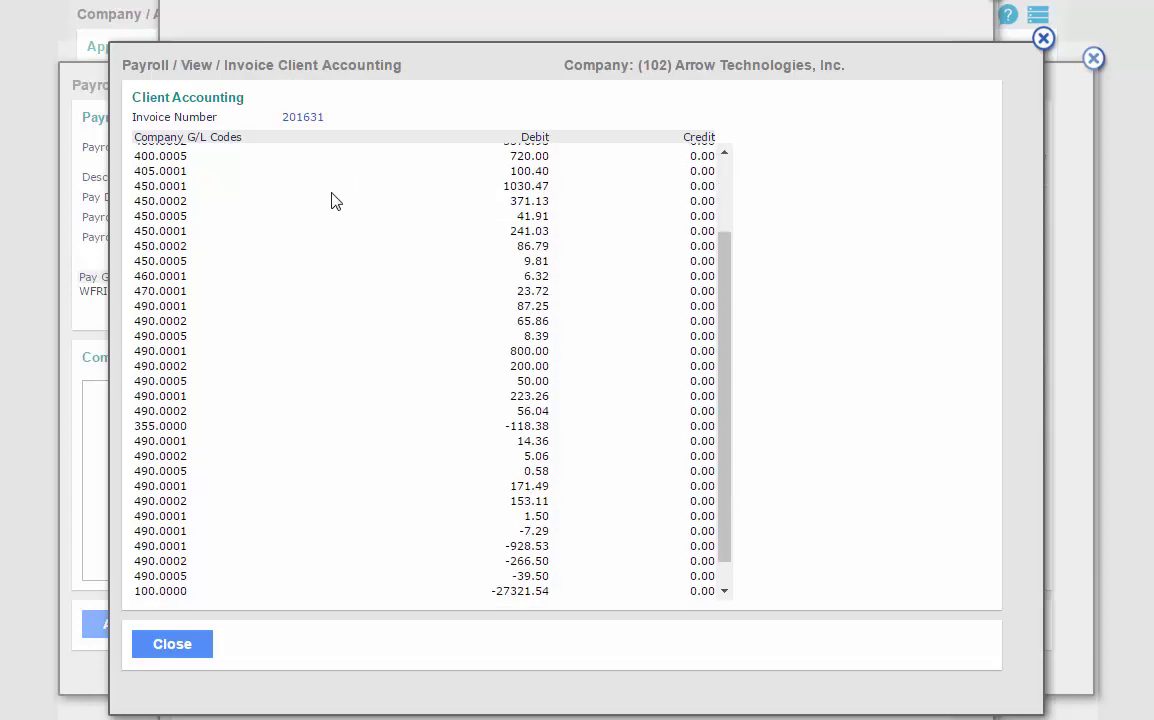